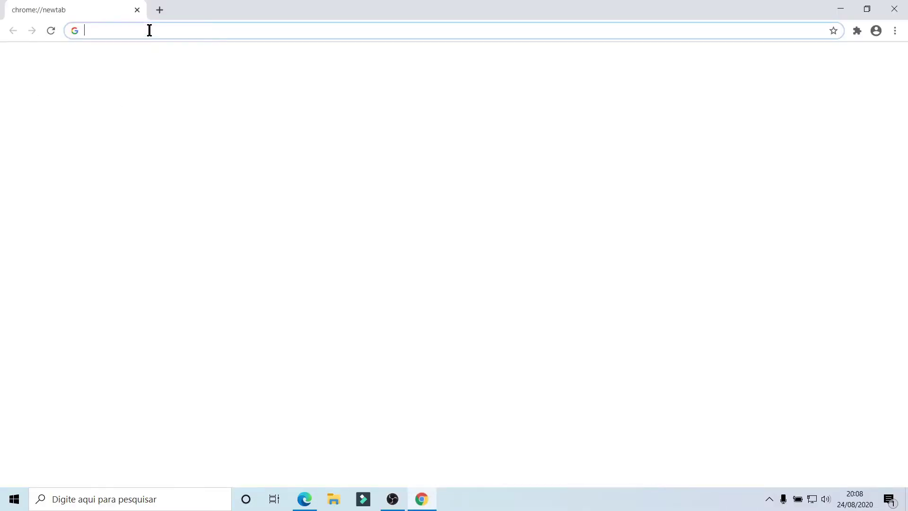
type("www.google.com.br")
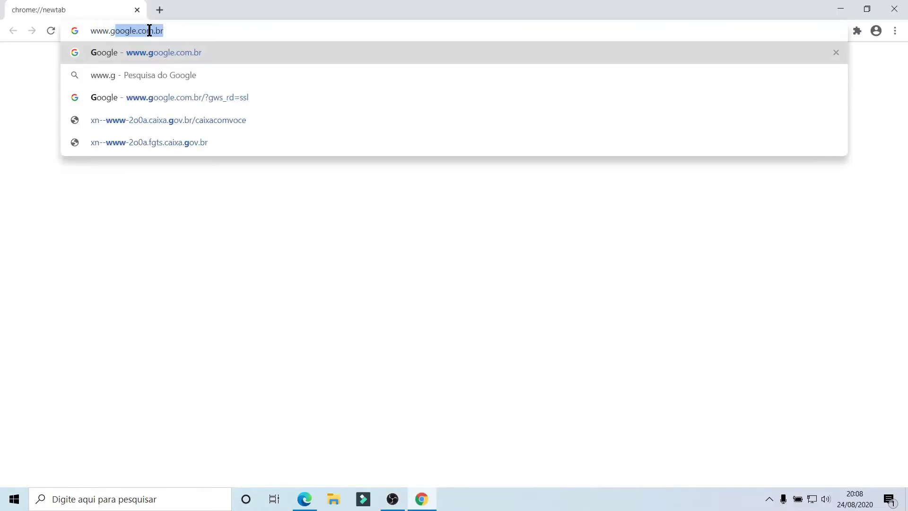
key("Return")
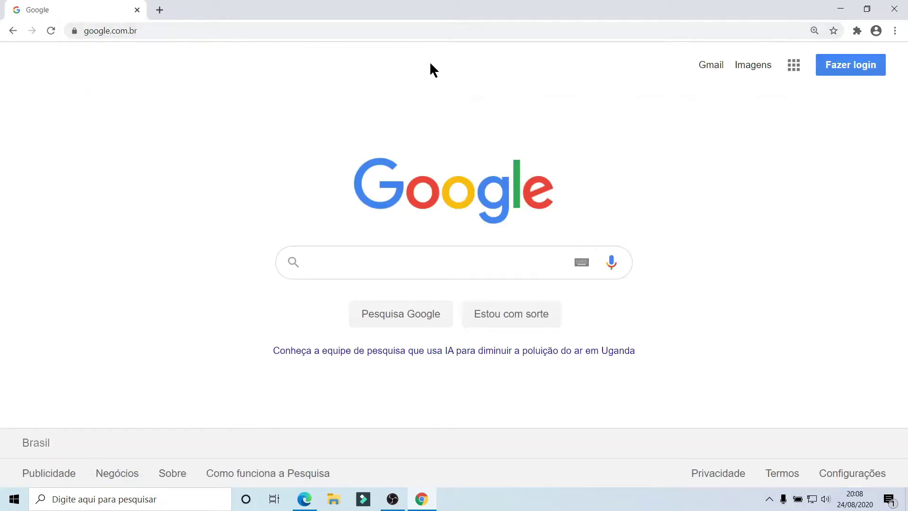
left_click(844, 66)
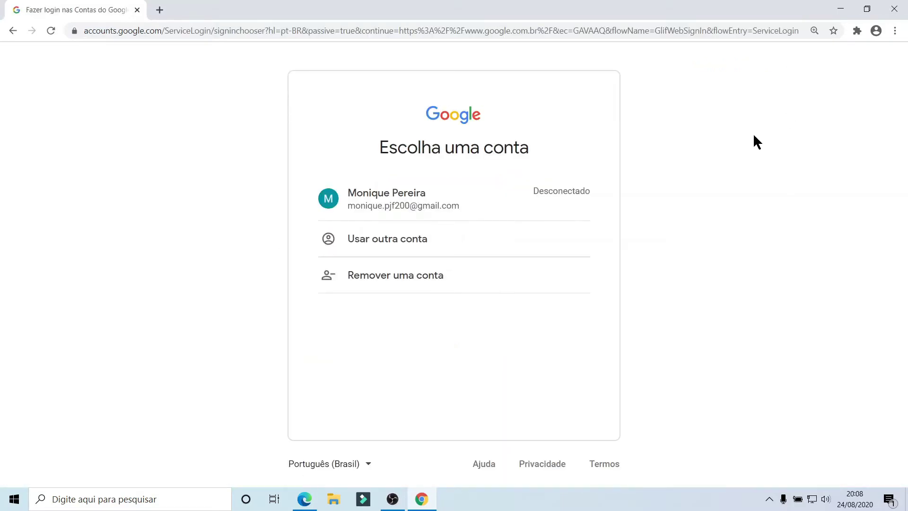
left_click(435, 203)
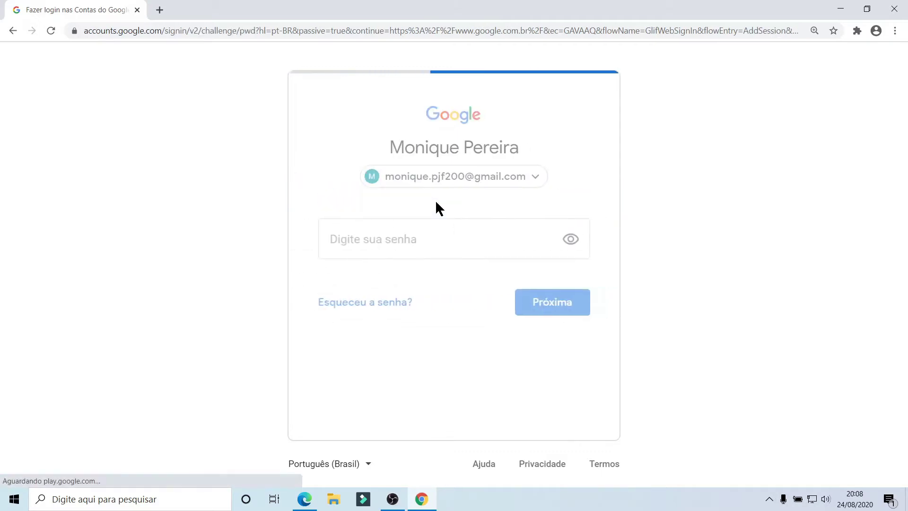
Sign in with the account password and confirm the account recovery options.
type("••••••")
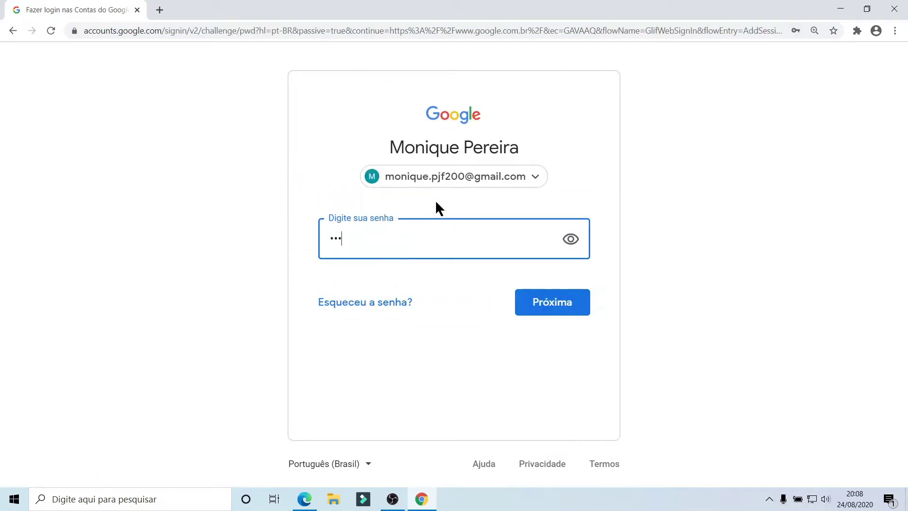
type("••••")
left_click(564, 301)
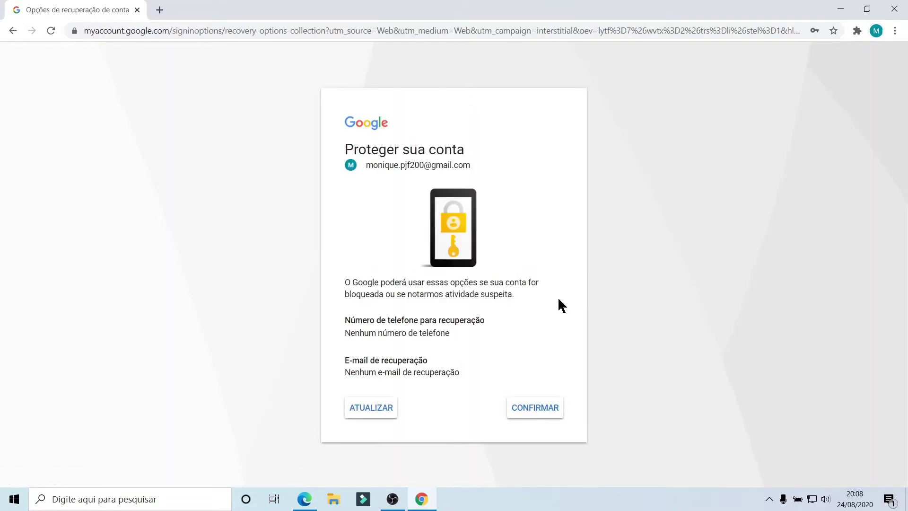
left_click(528, 411)
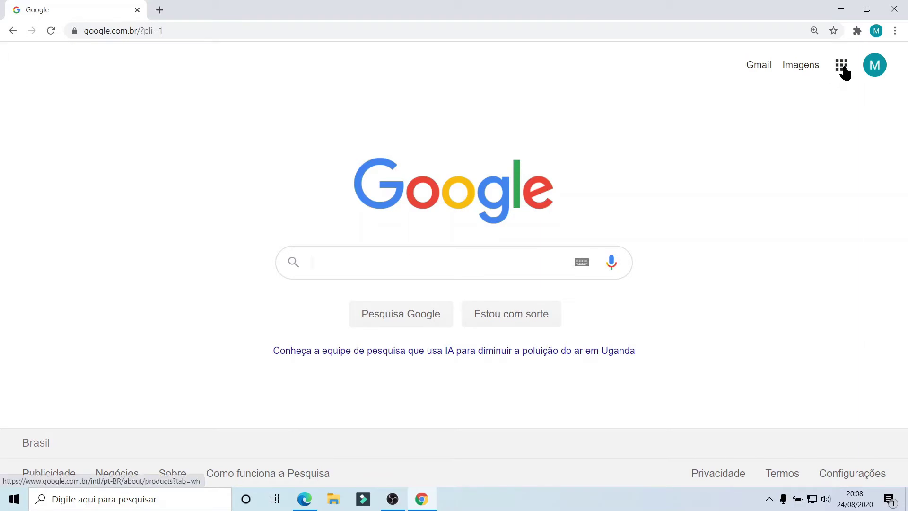
Open Gmail, expand the list of additional mail folders and return to the inbox.
left_click(762, 72)
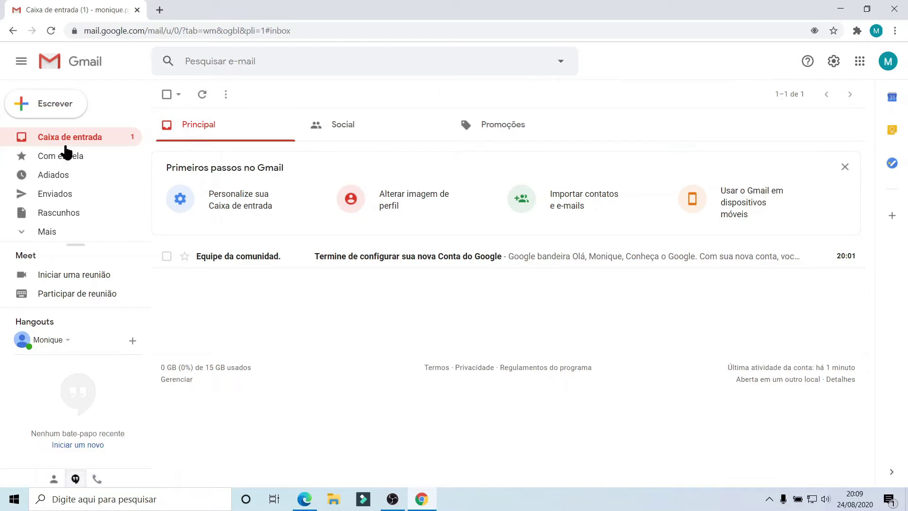
left_click(29, 233)
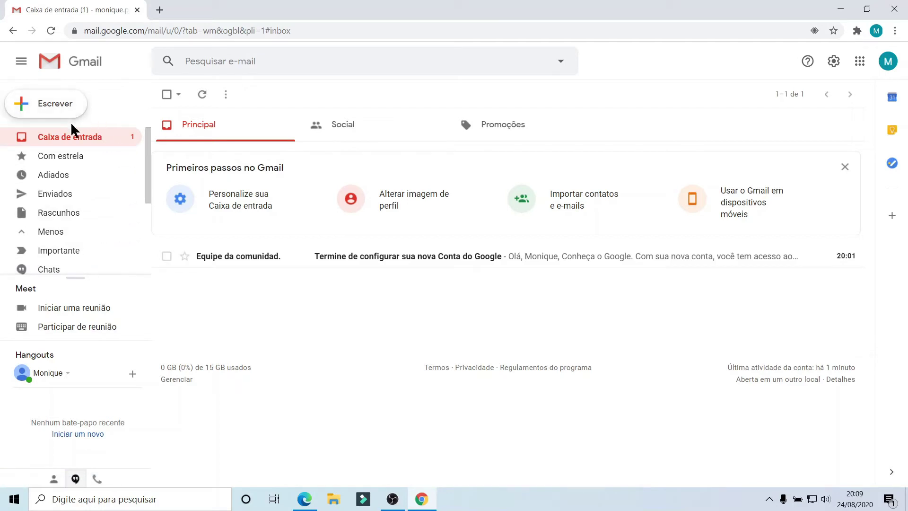
left_click(72, 138)
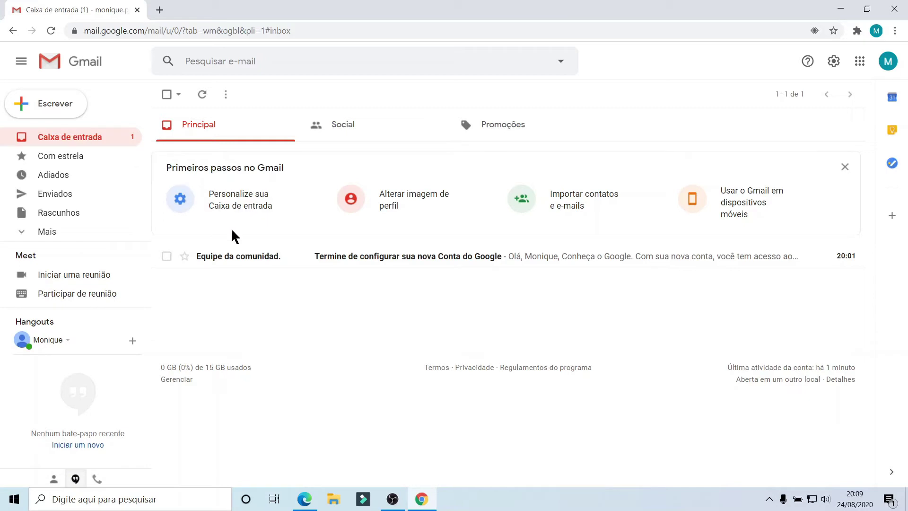
Open the message "Termine de configurar sua nova Conta do Google" and read through its whole content.
left_click(246, 253)
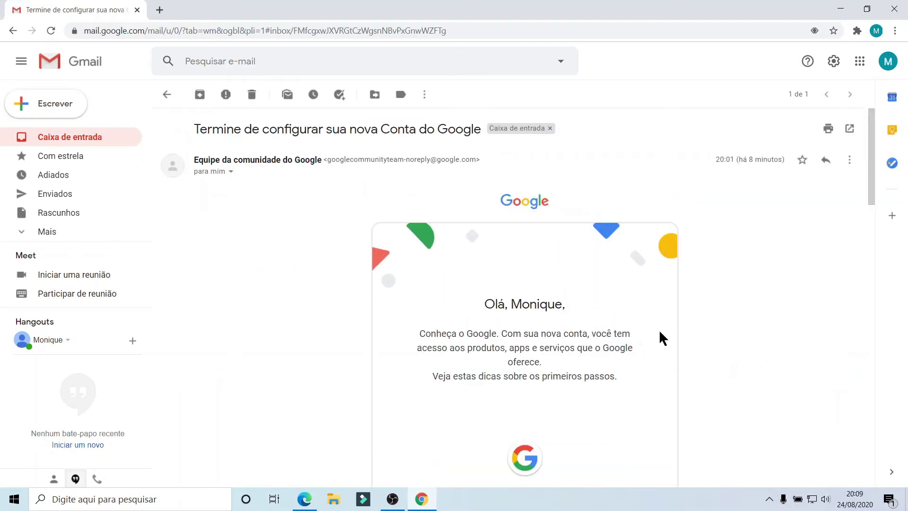
scroll(660, 333, "down", 3)
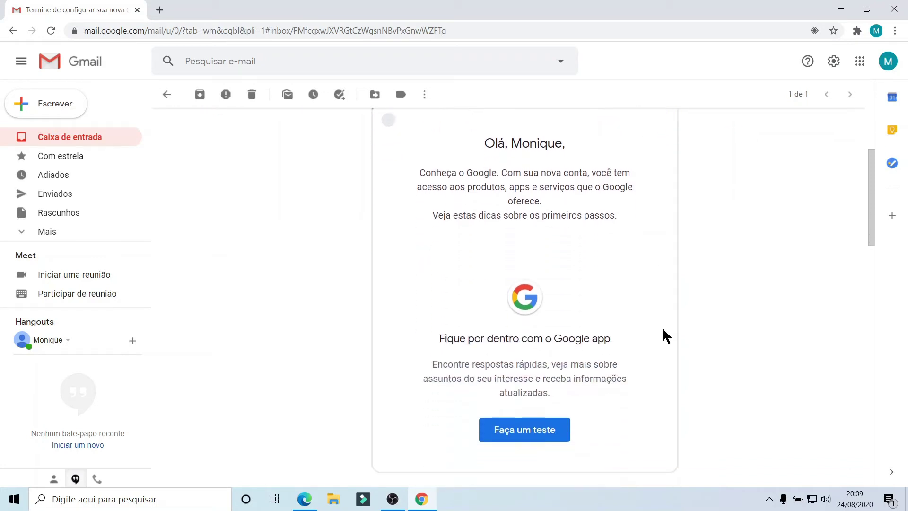
scroll(663, 330, "down", 2)
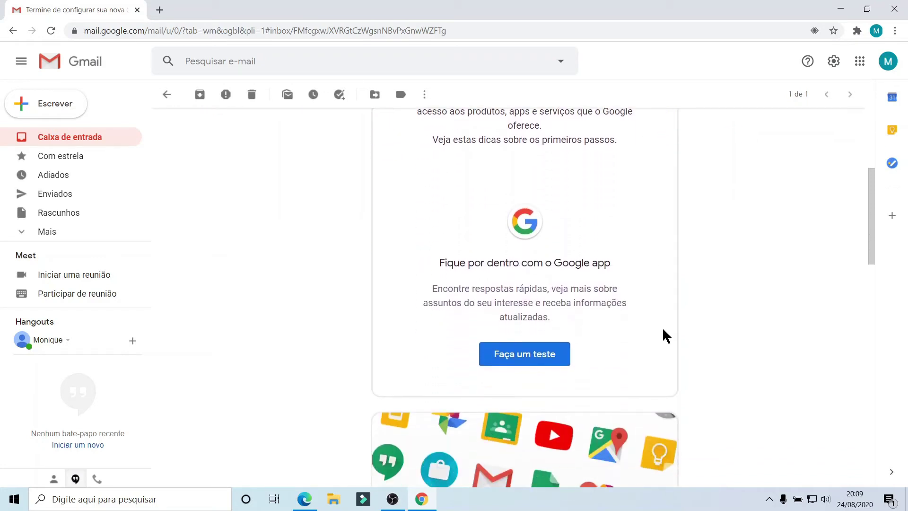
scroll(663, 331, "down", 5)
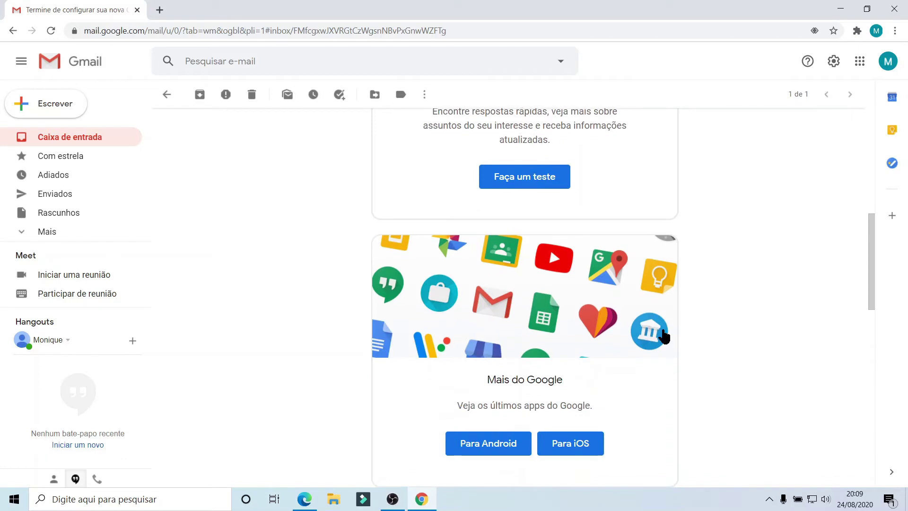
scroll(663, 330, "down", 7)
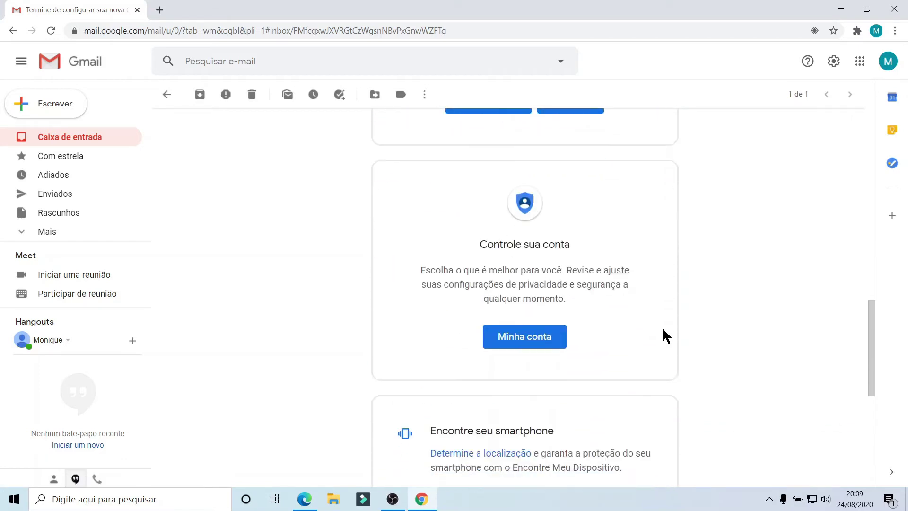
scroll(665, 336, "down", 5)
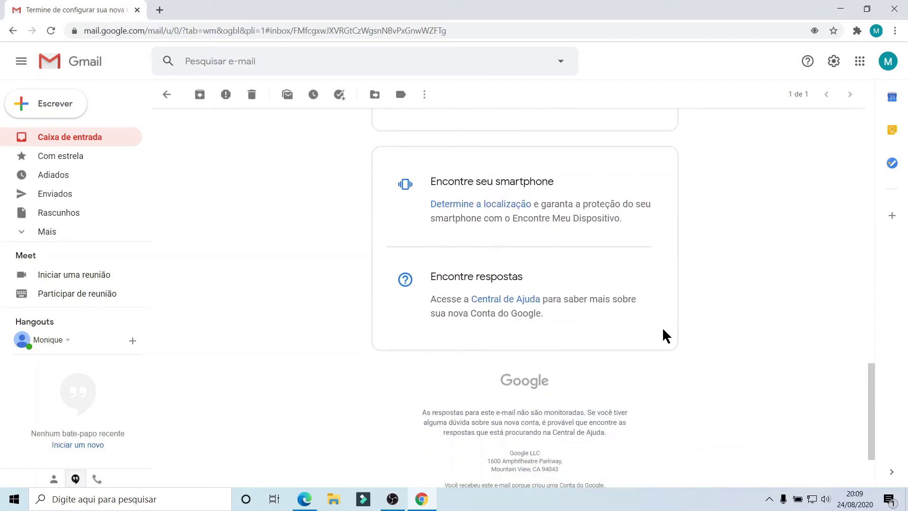
scroll(664, 332, "up", 12)
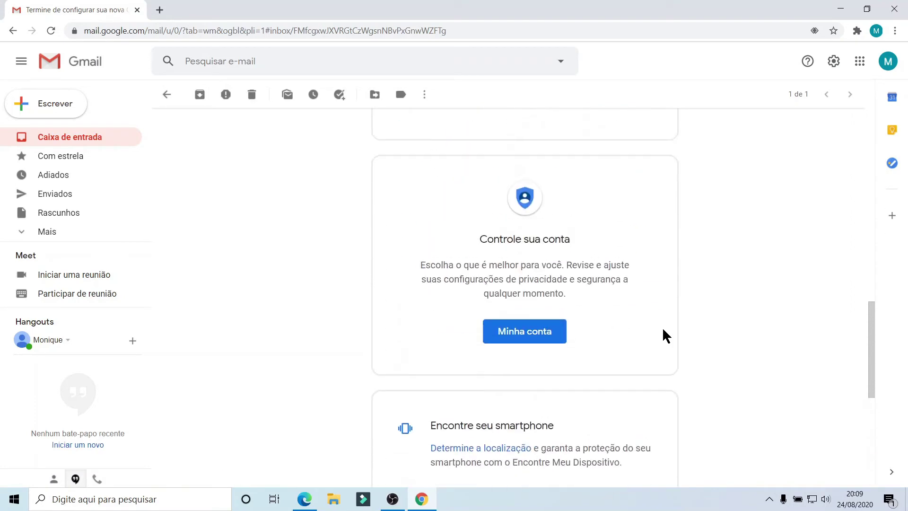
scroll(664, 334, "up", 6)
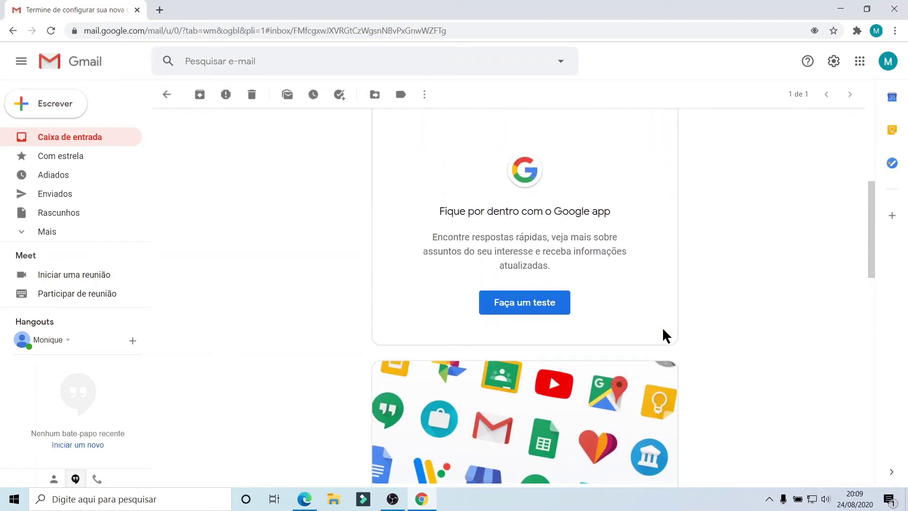
scroll(664, 335, "up", 4)
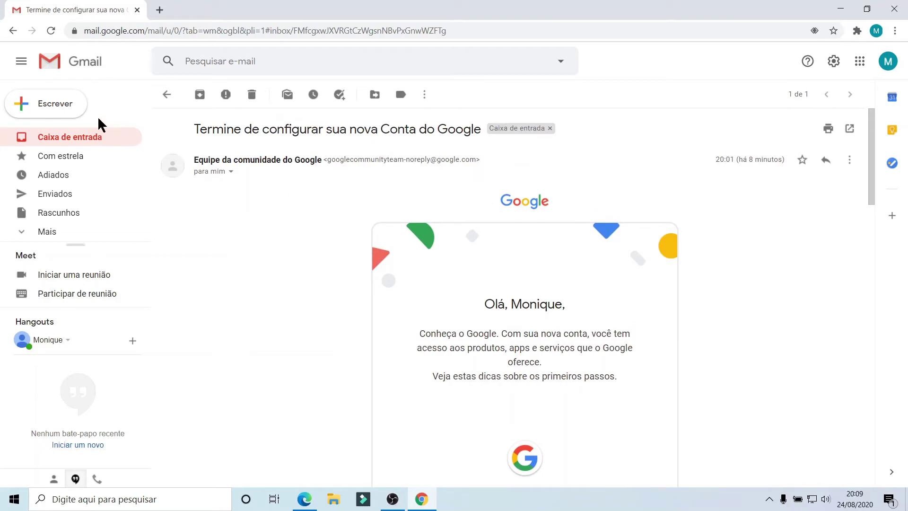
Start a new message and address it to the signed-in account's own e-mail, copied from the account details.
left_click(65, 109)
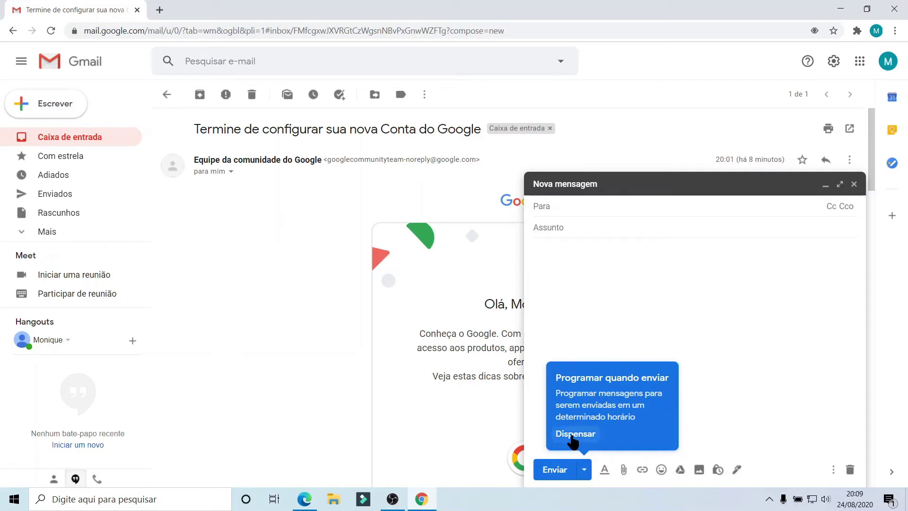
left_click(575, 435)
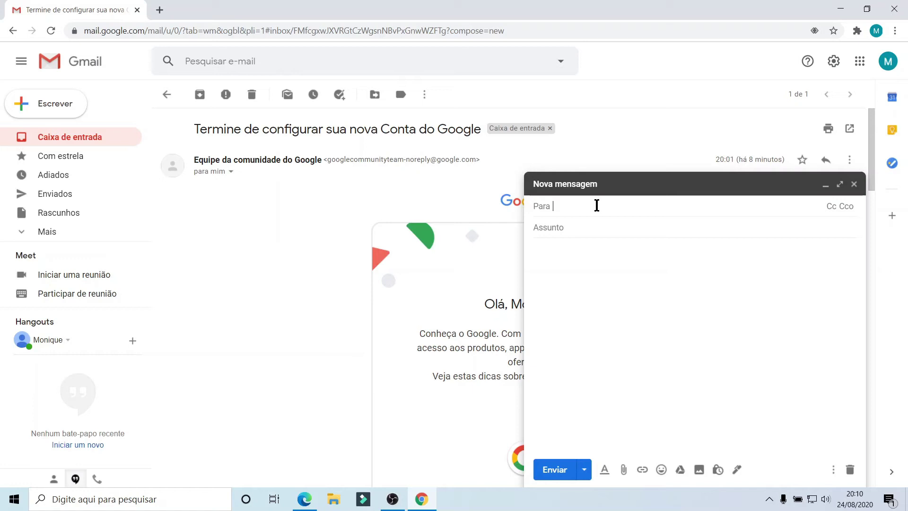
left_click(888, 66)
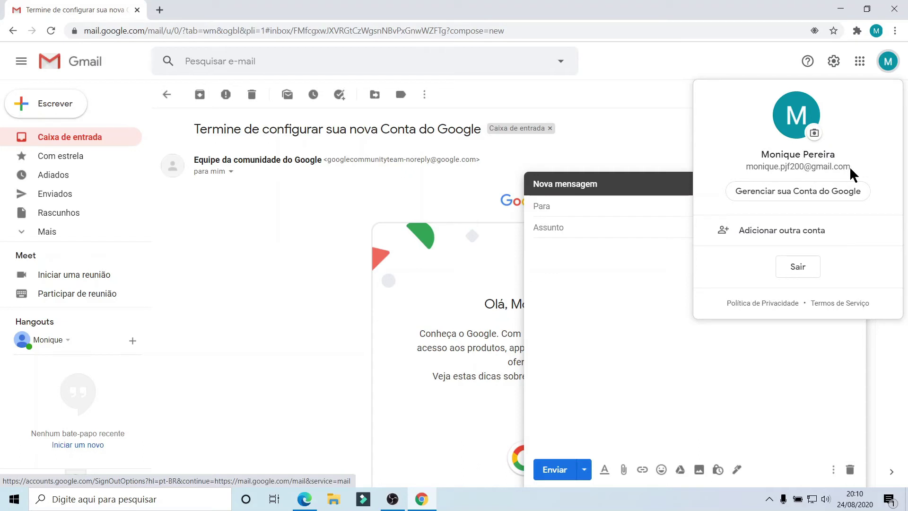
left_click_drag(849, 167, 749, 167)
right_click(751, 167)
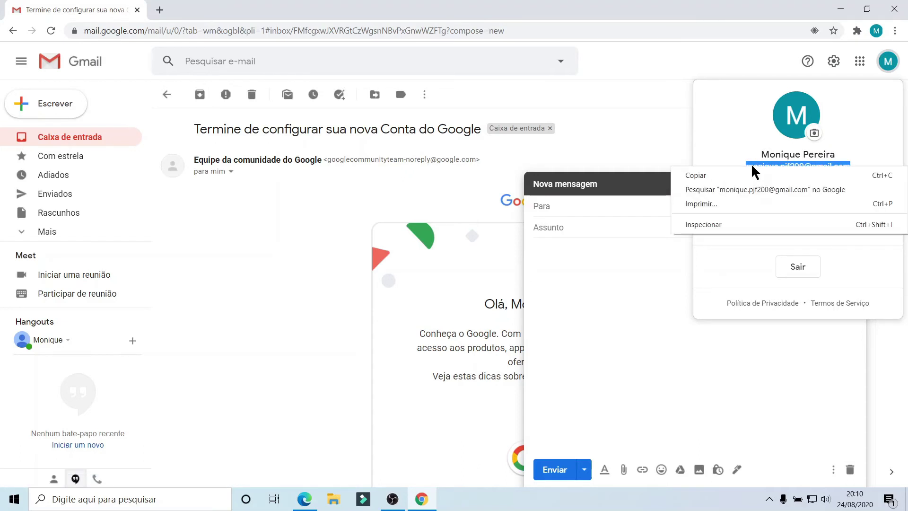
left_click(737, 176)
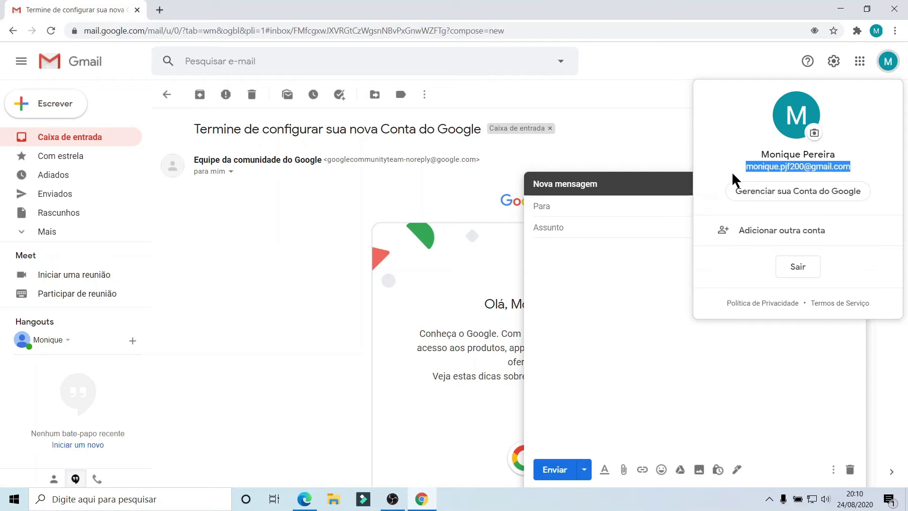
left_click(592, 205)
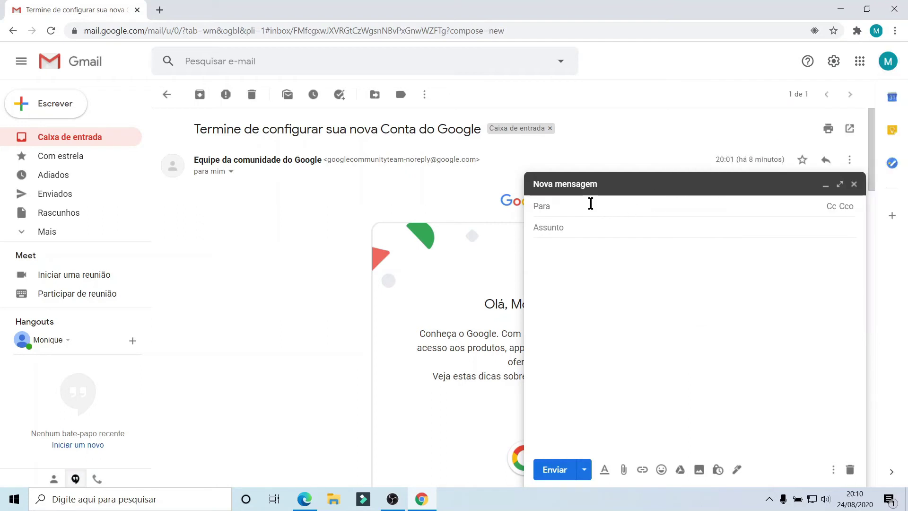
key("ctrl+v")
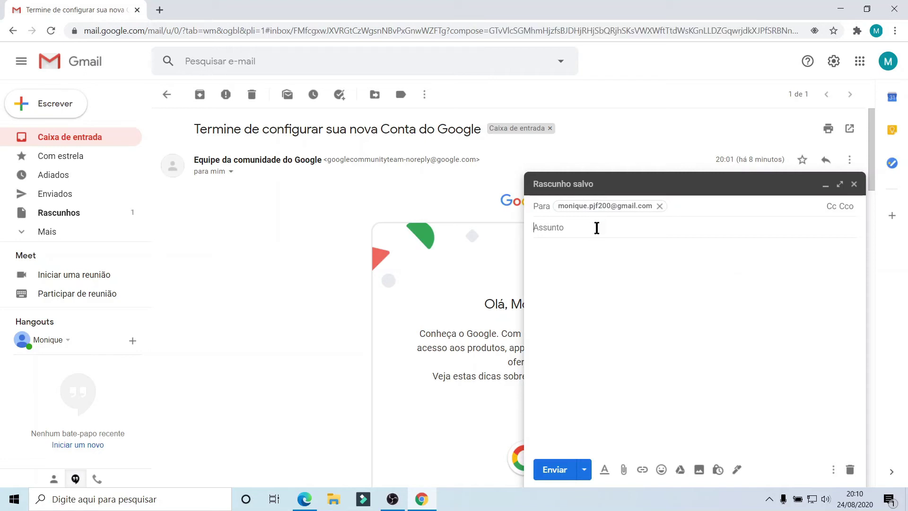
Enter "Teste: meu primeiro email" as the subject of the new message.
left_click(597, 228)
type("Teste")
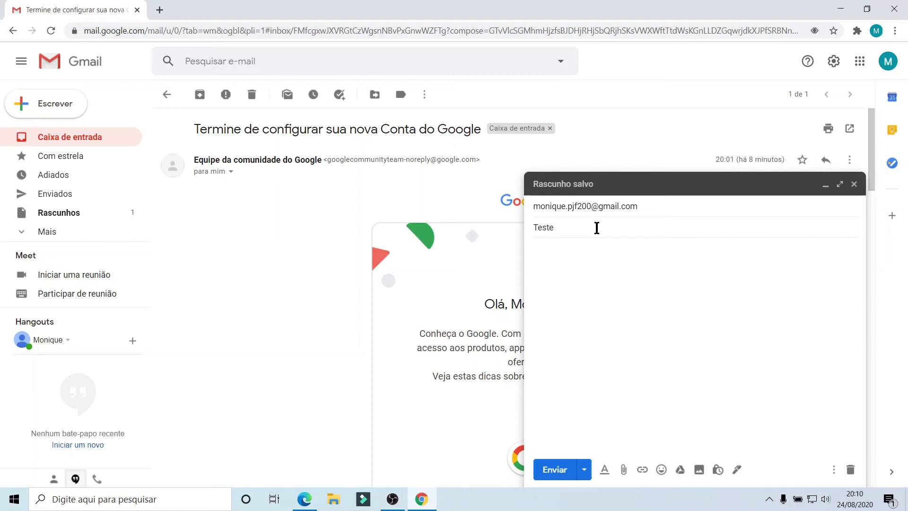
type(": meu primeiro email")
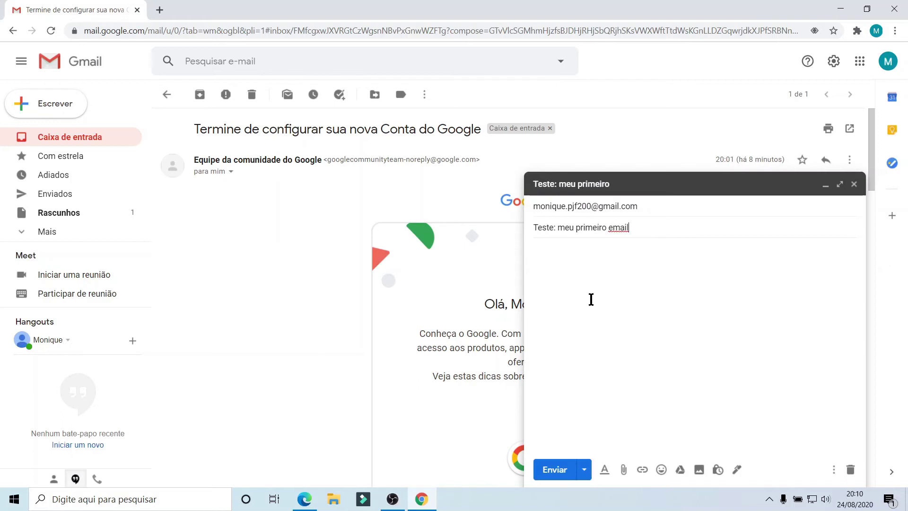
Write the body "Envio de teste de email." with the closing "Grato" and the sender's first name, and send the message.
left_click(582, 260)
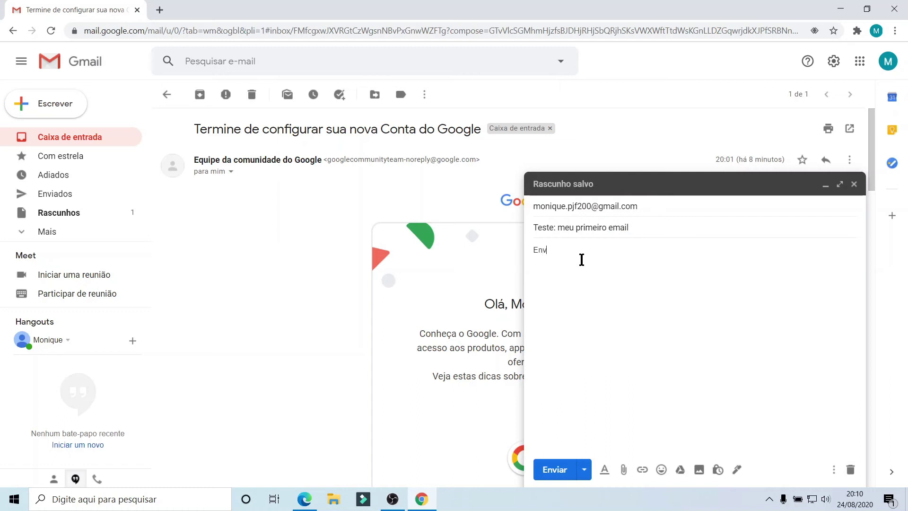
type("Envio d")
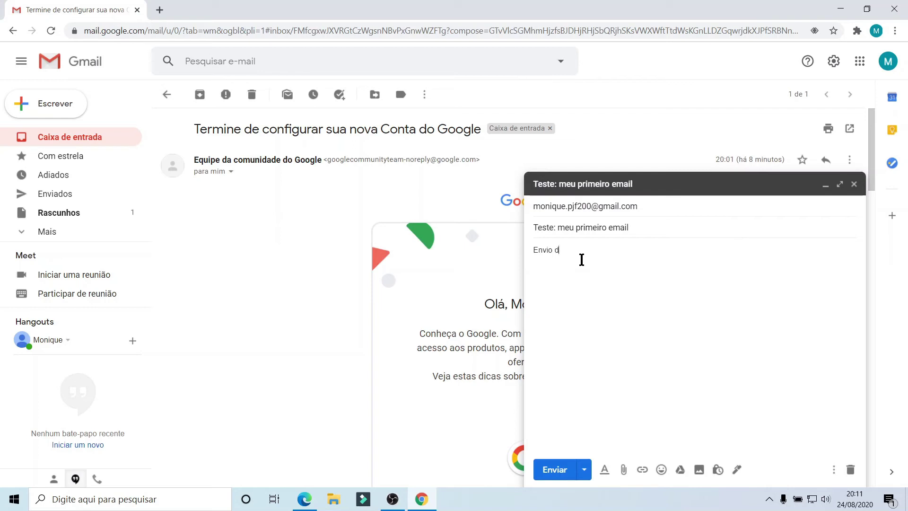
type("e teste de email.  ")
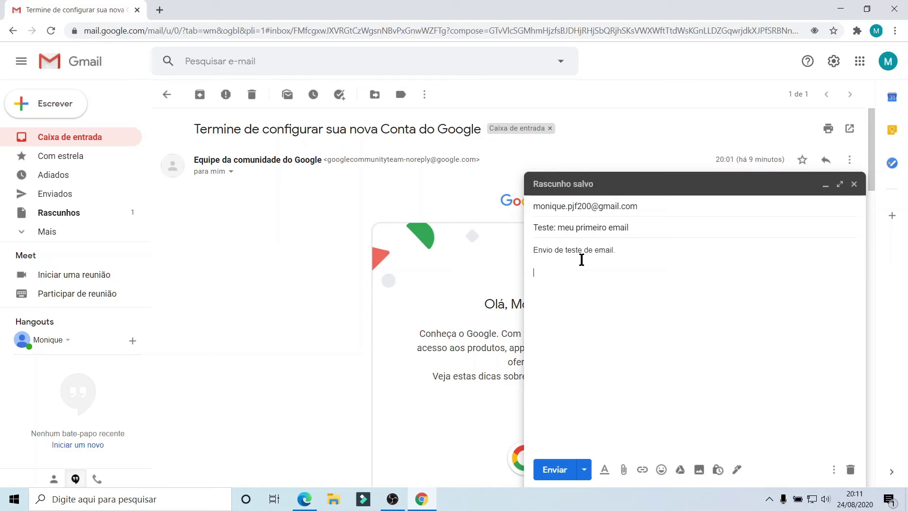
type("Grato")
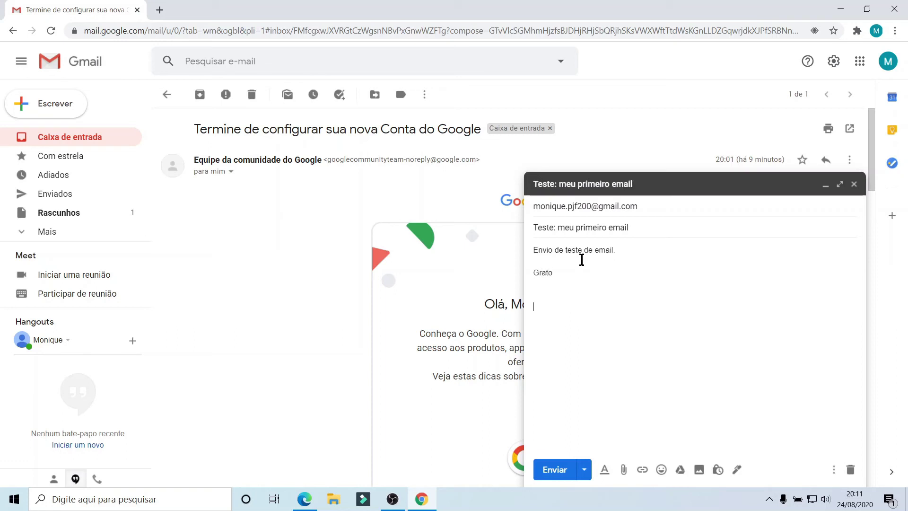
key("Return")
type("Monique")
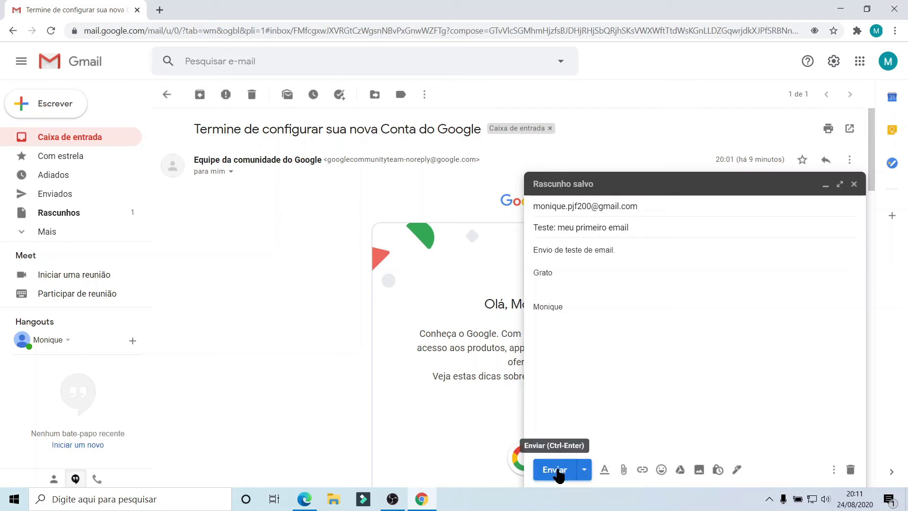
left_click(556, 469)
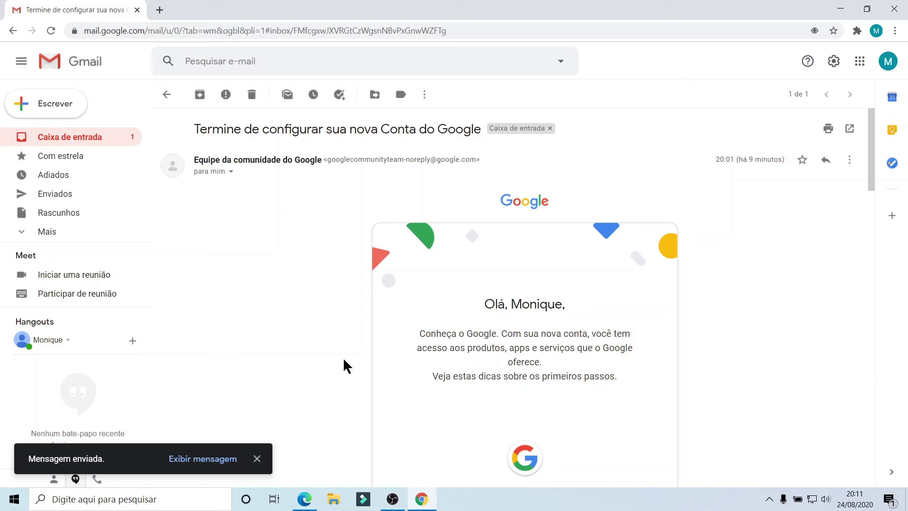
Check the sent mail for the test message and read the received copy from the inbox, returning to the inbox.
left_click(65, 198)
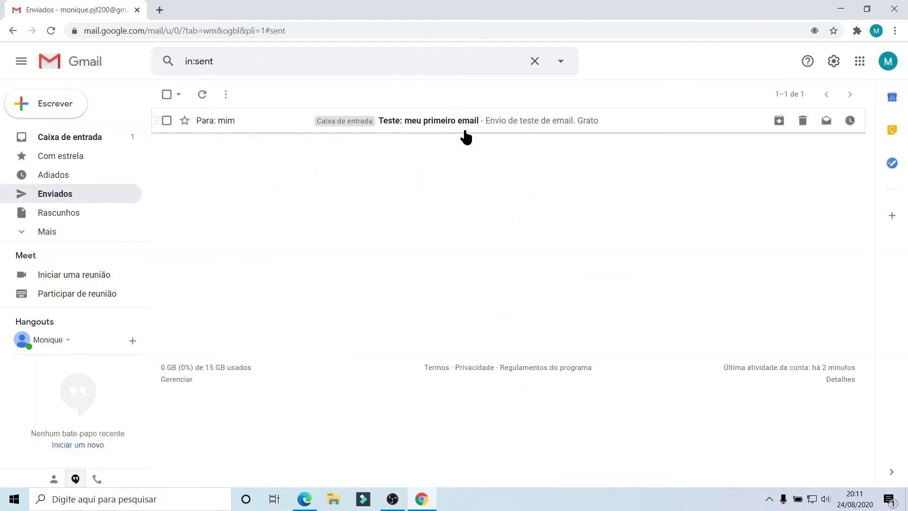
left_click(70, 141)
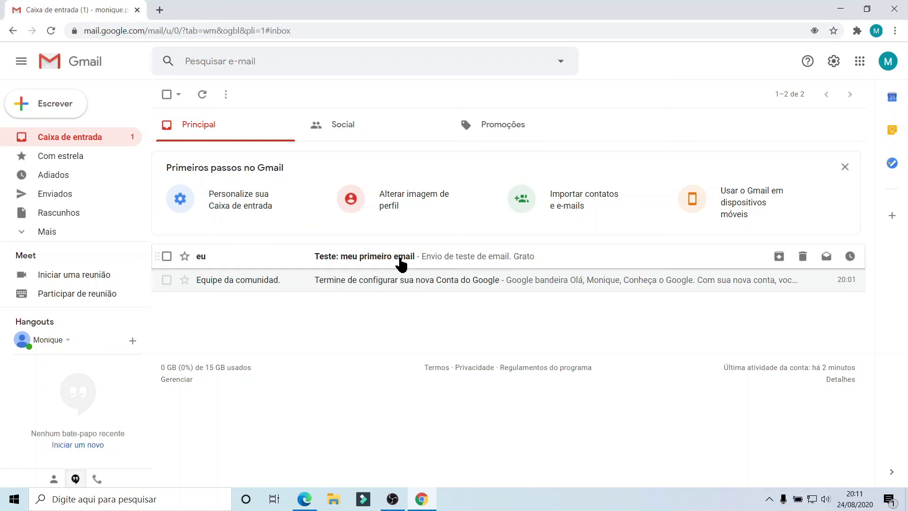
left_click(401, 264)
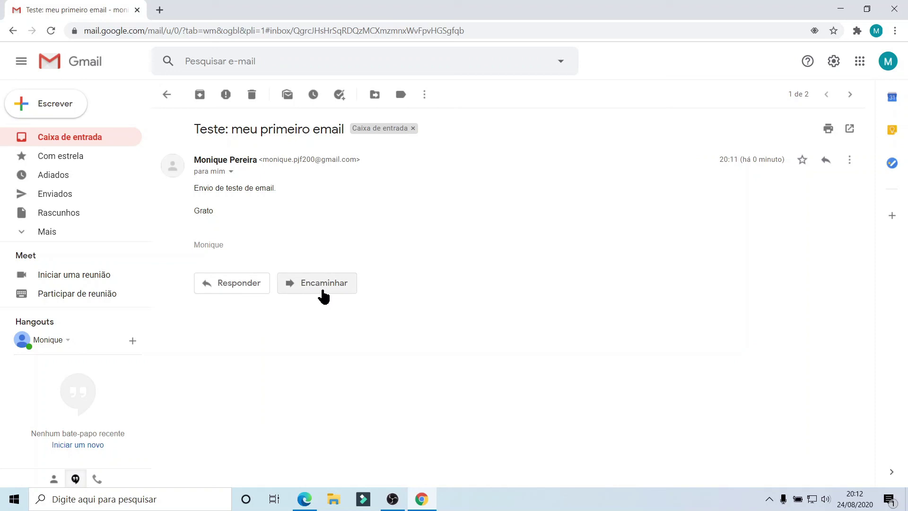
left_click(83, 140)
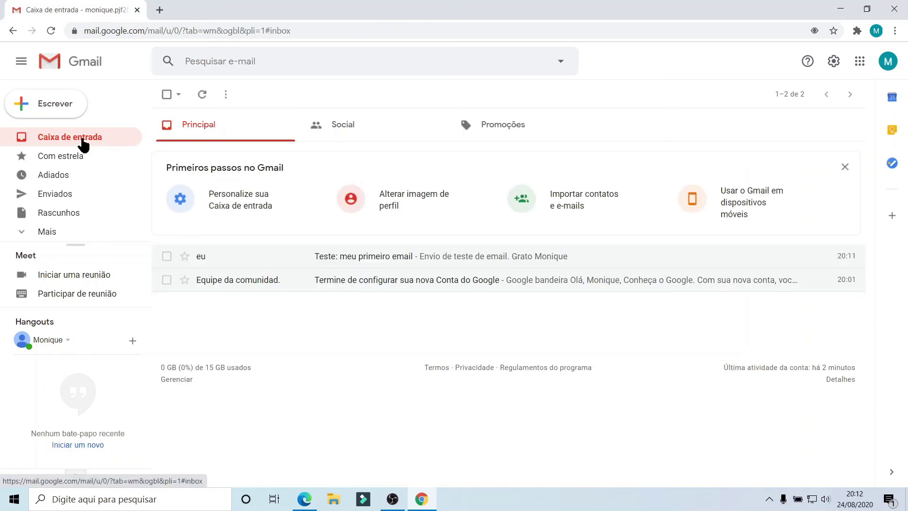